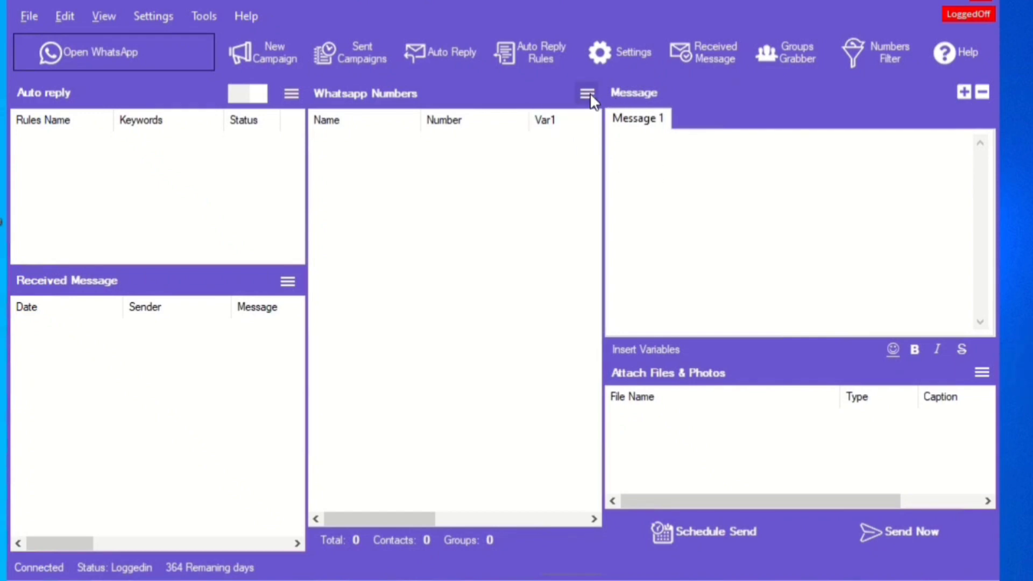
Show the import options menu of the Whatsapp Numbers list
left_click(588, 94)
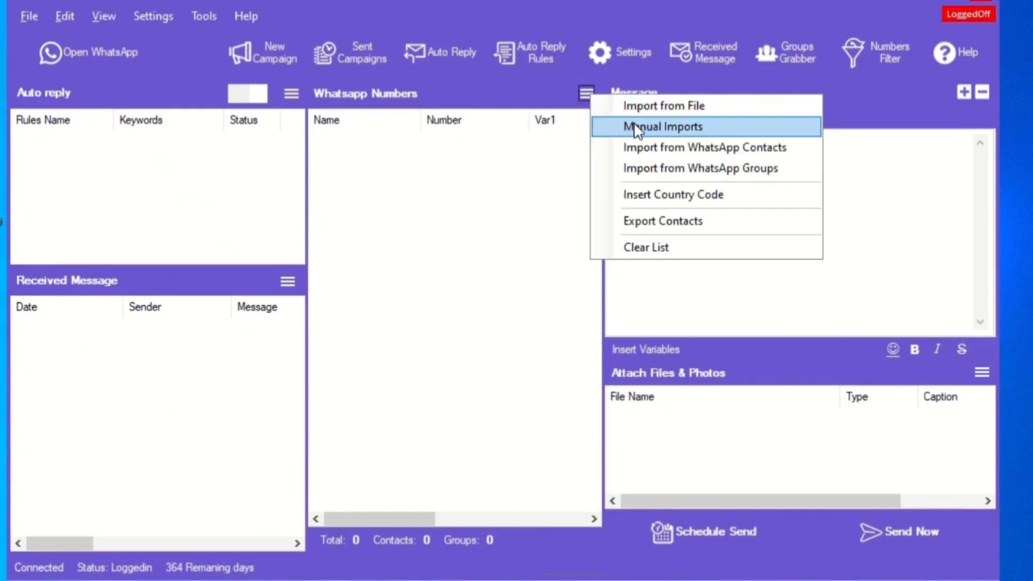
Manually import one contact's mobile number into the numbers list
left_click(639, 128)
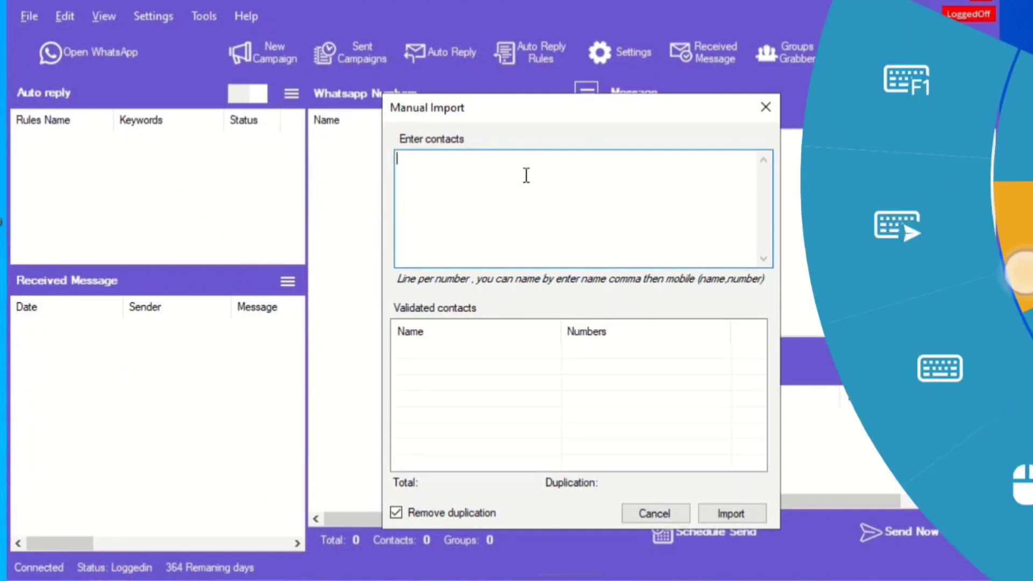
left_click(997, 330)
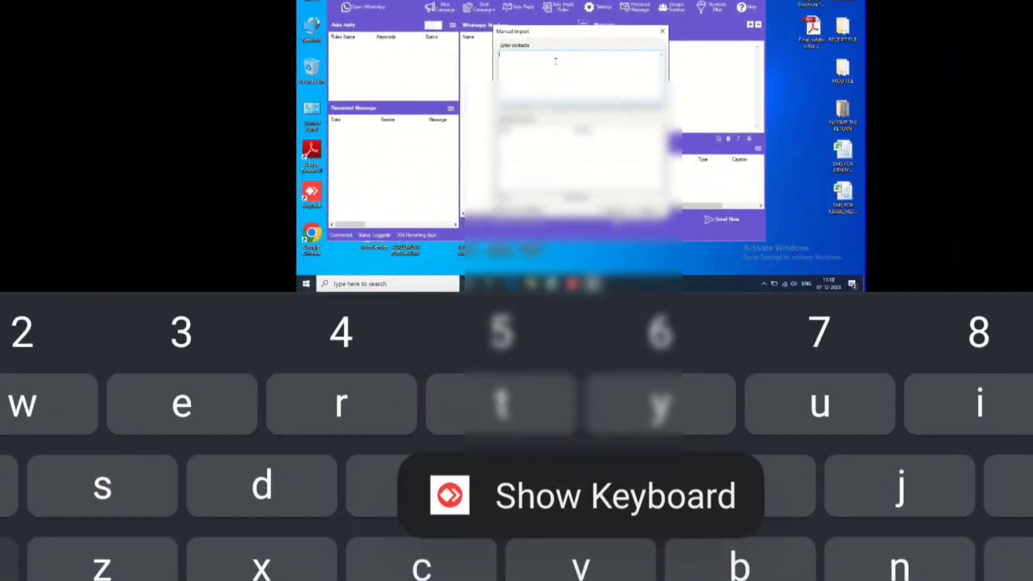
left_click(54, 579)
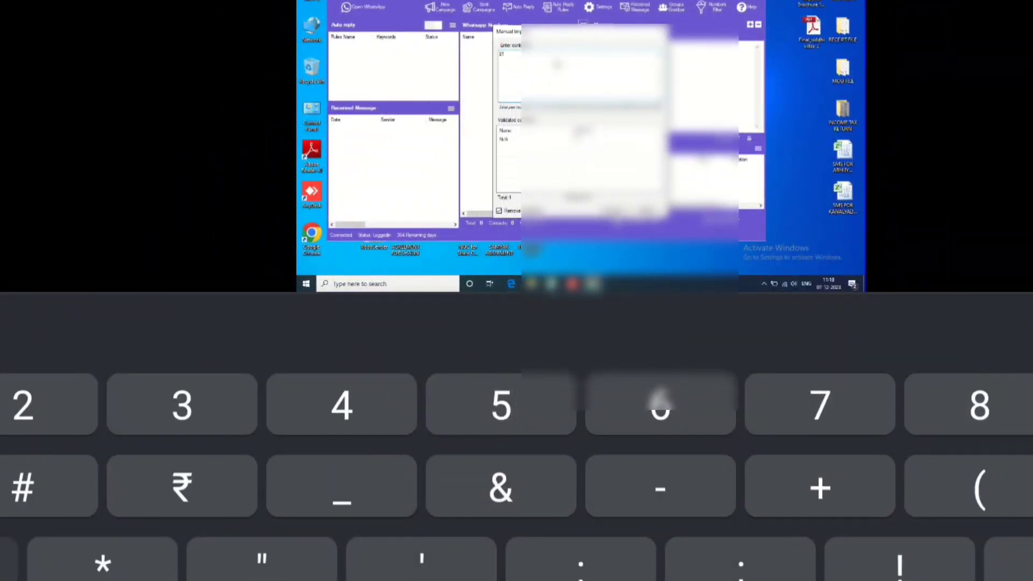
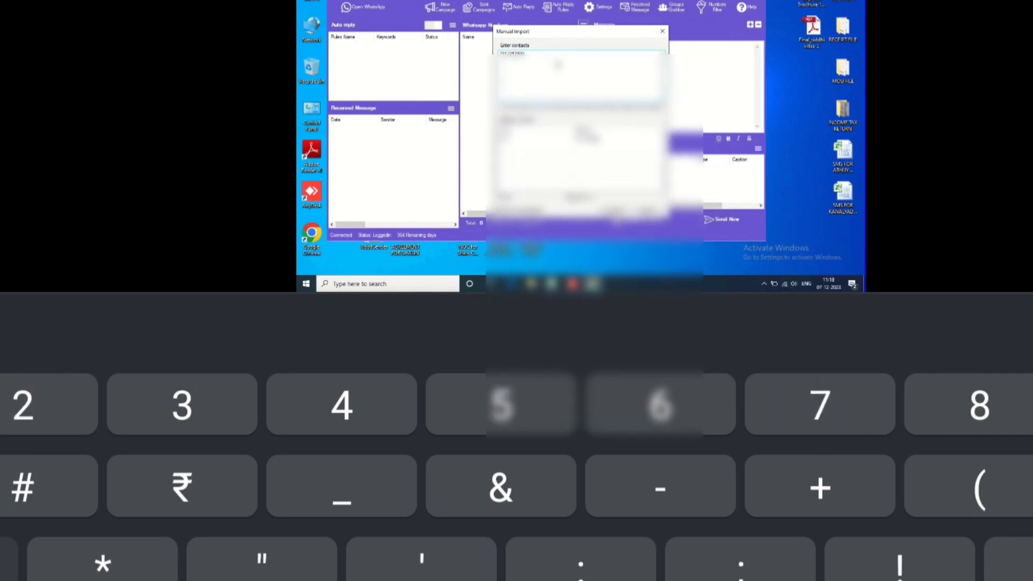
key("Escape")
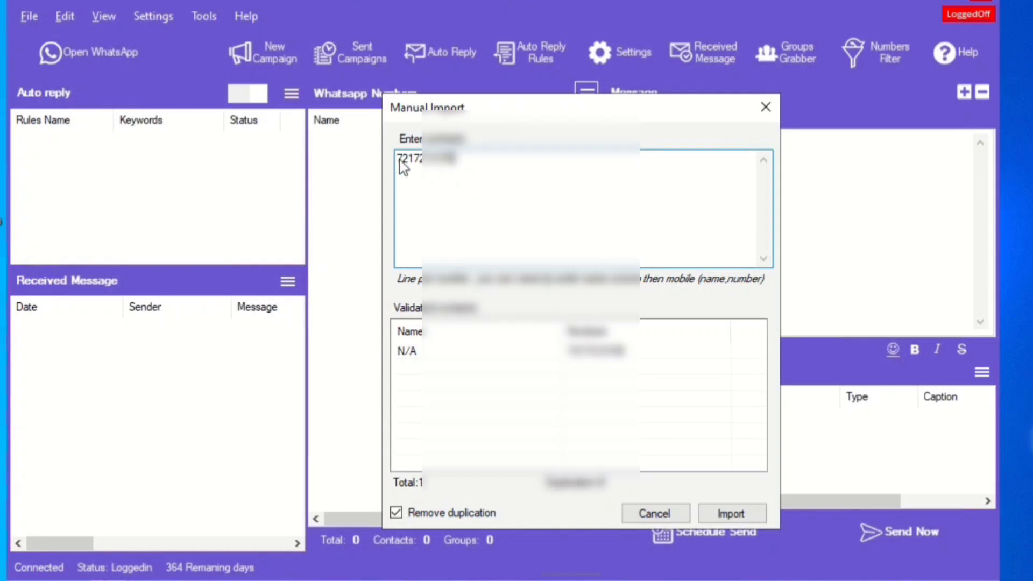
left_click(724, 513)
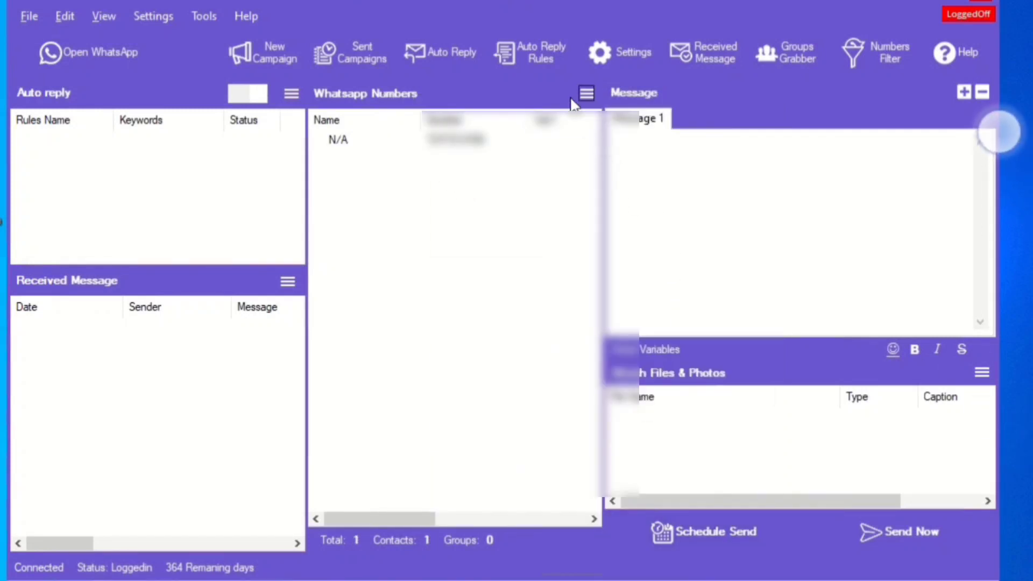
Begin adding a country code to the listed number using Insert Country Code
left_click(587, 92)
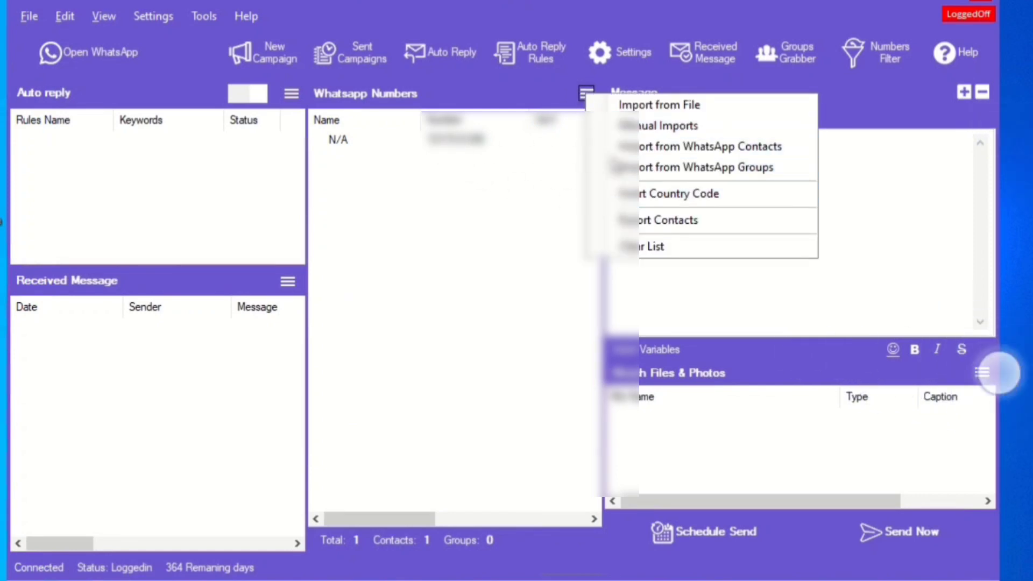
left_click(647, 194)
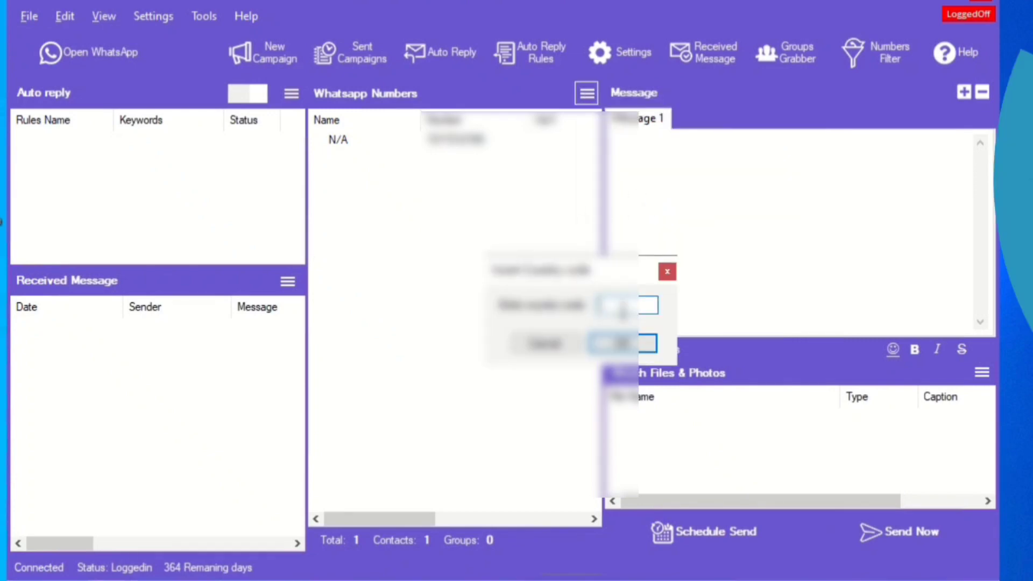
left_click(1016, 189)
left_click(926, 361)
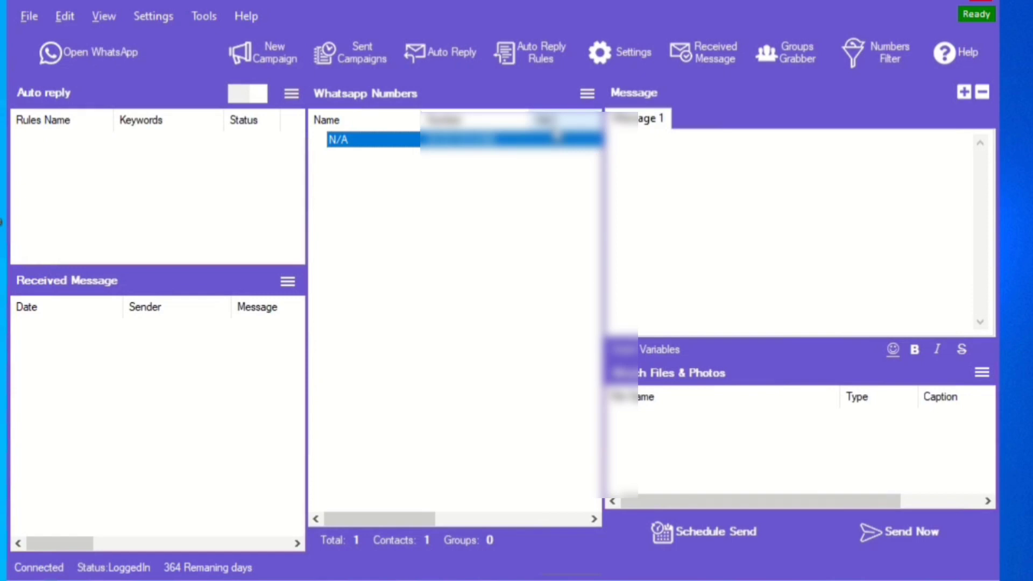
Write 'hello' in the Message 1 box and bring up the attachment-type choices
left_click(664, 183)
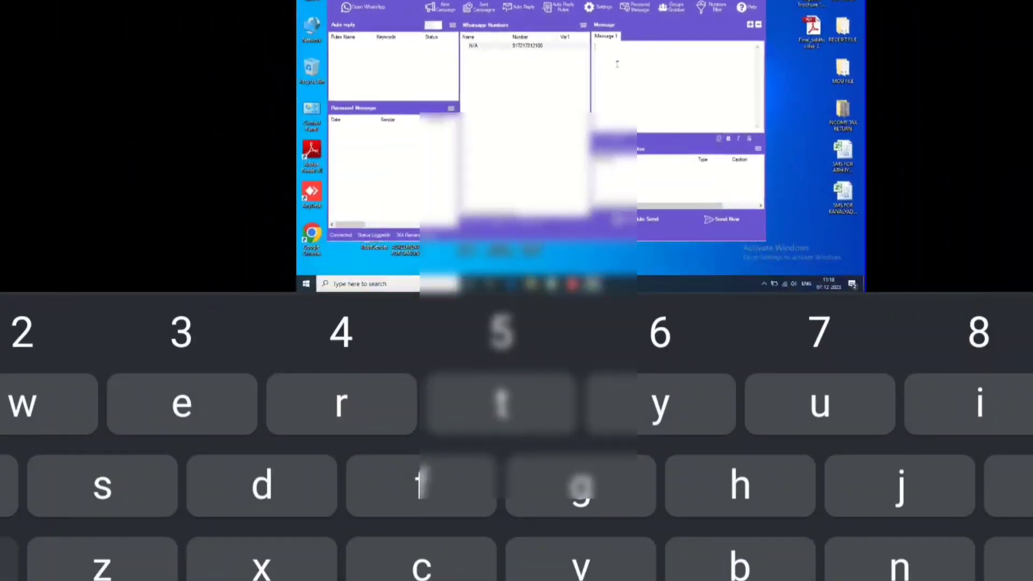
type("hel")
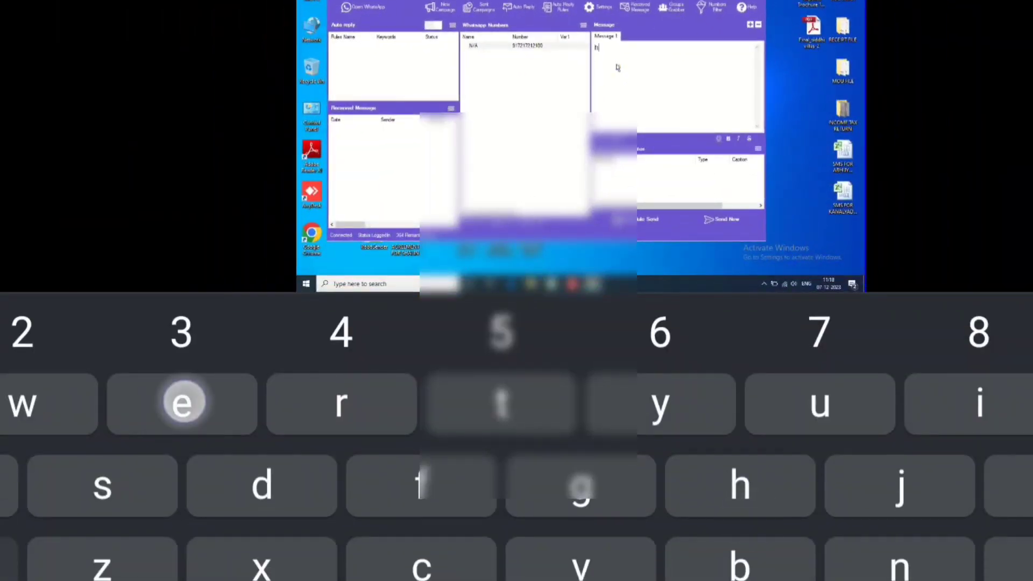
type("lo")
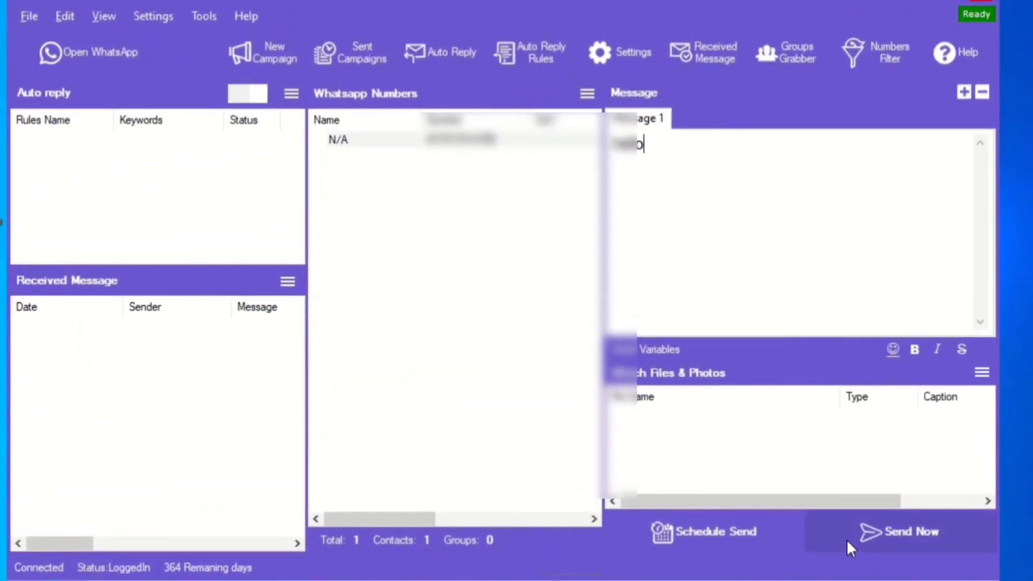
left_click(983, 373)
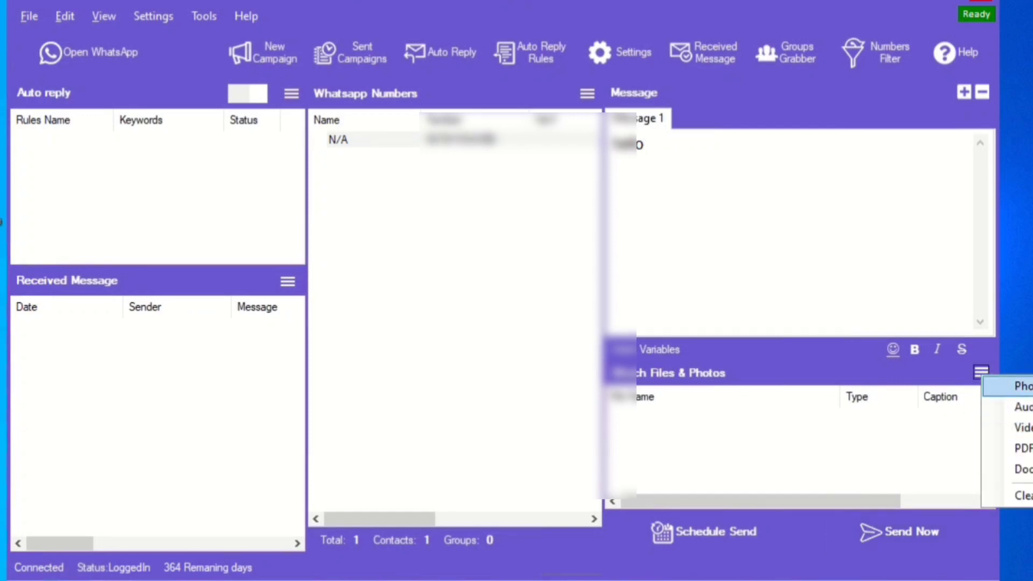
Attach Welcome Scan.jpg as a photo from Documents > Scanned Documents
left_click(1021, 386)
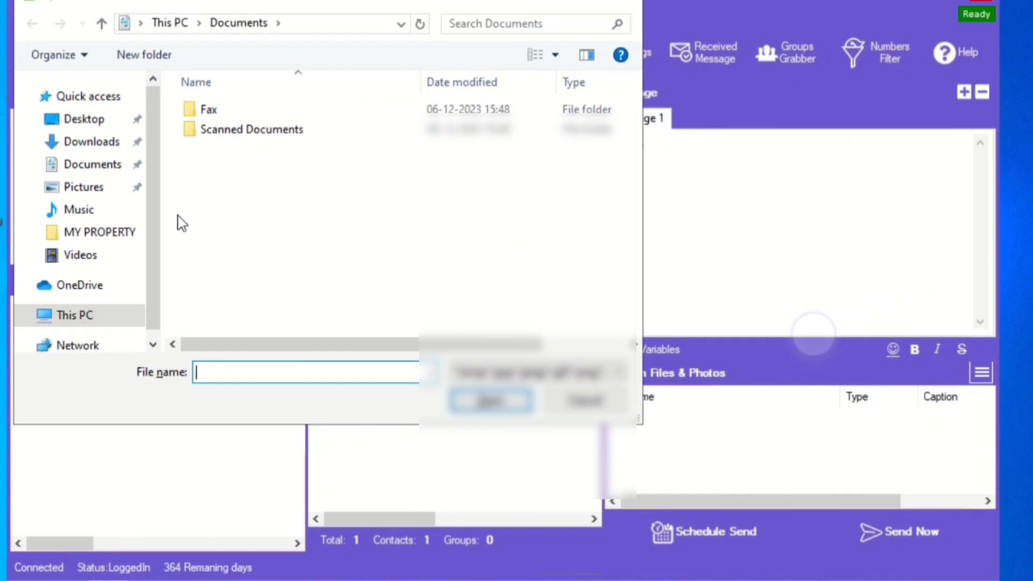
left_click(75, 189)
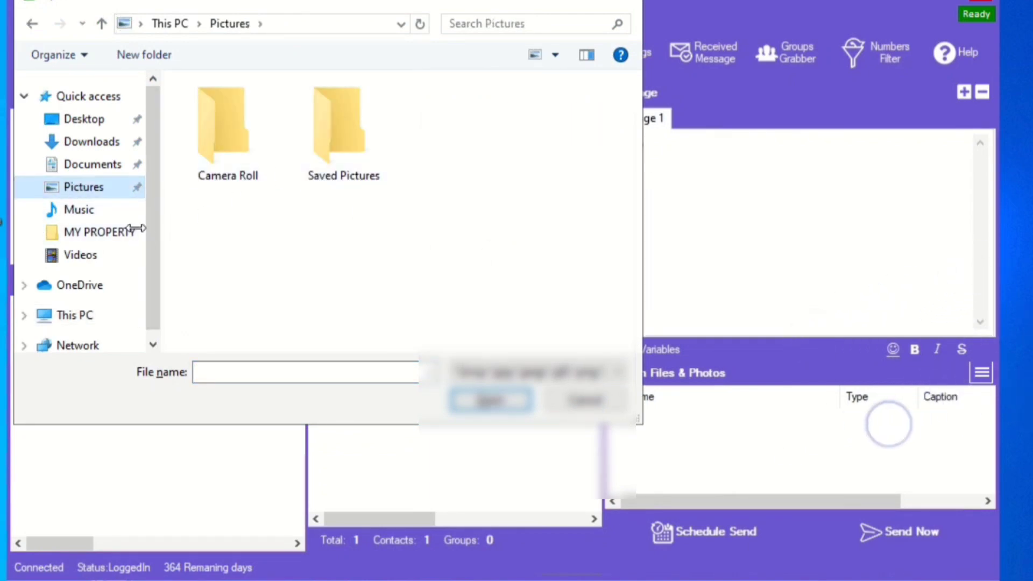
left_click(87, 237)
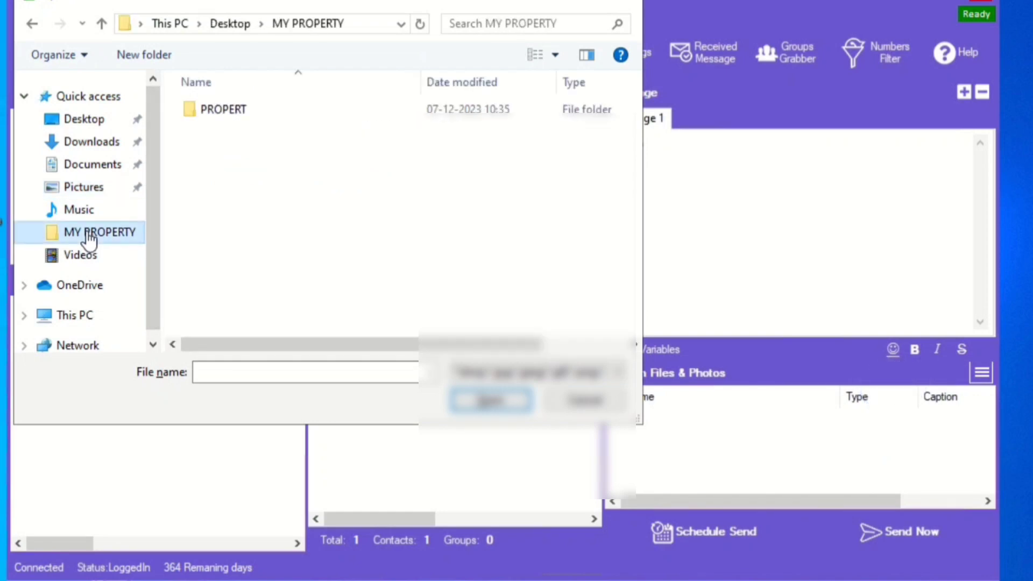
double_click(203, 114)
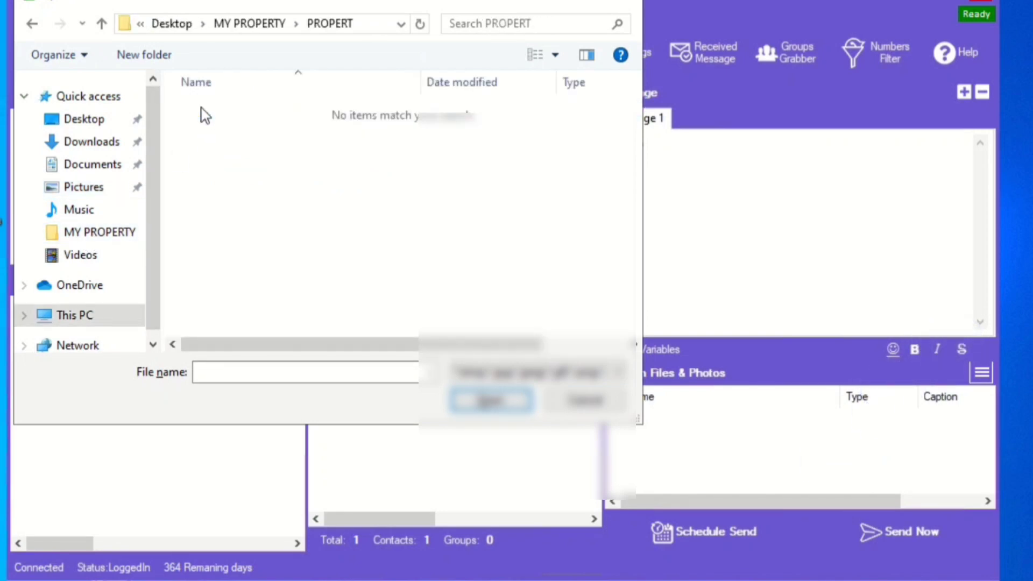
left_click(88, 167)
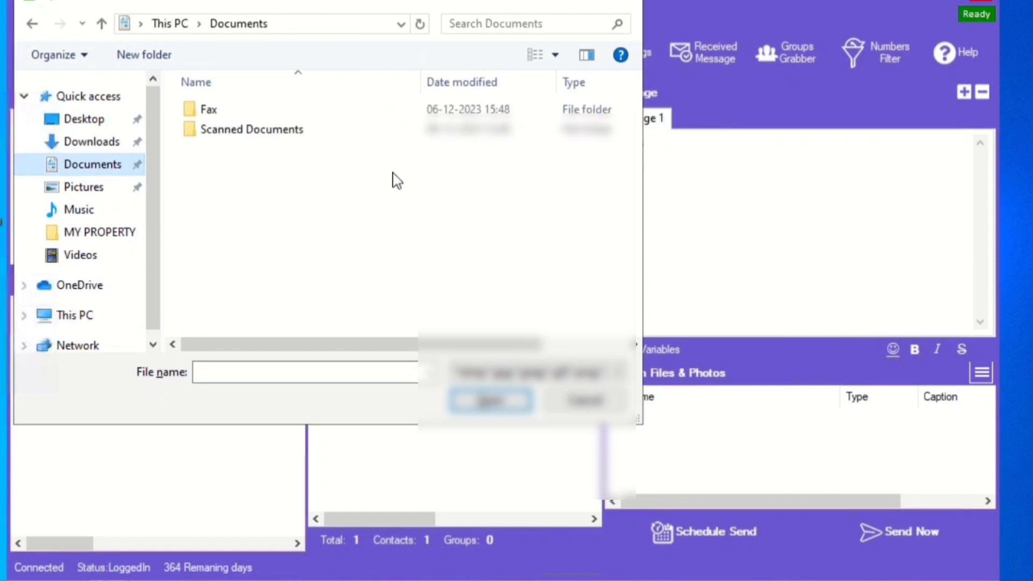
double_click(233, 129)
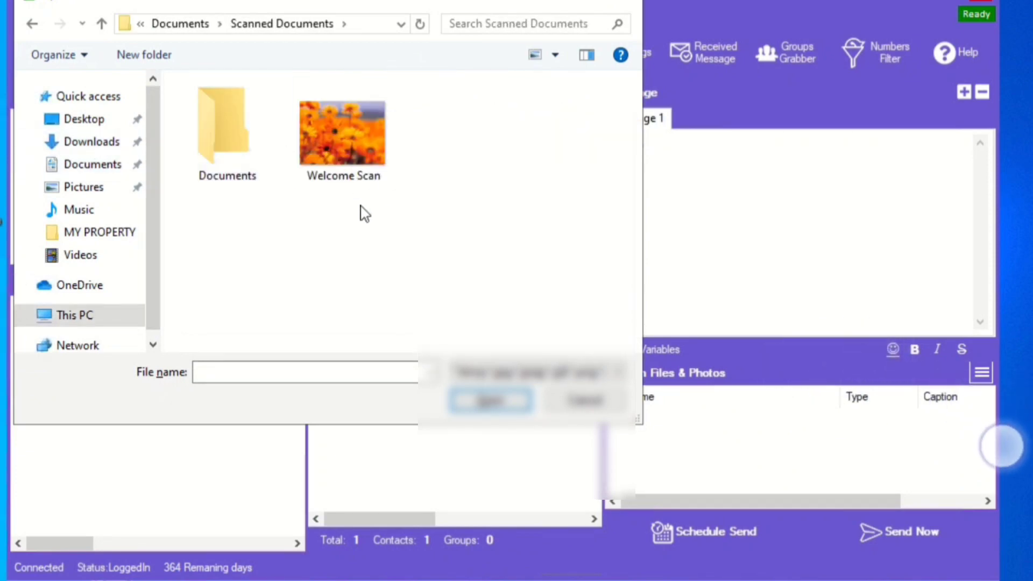
double_click(345, 145)
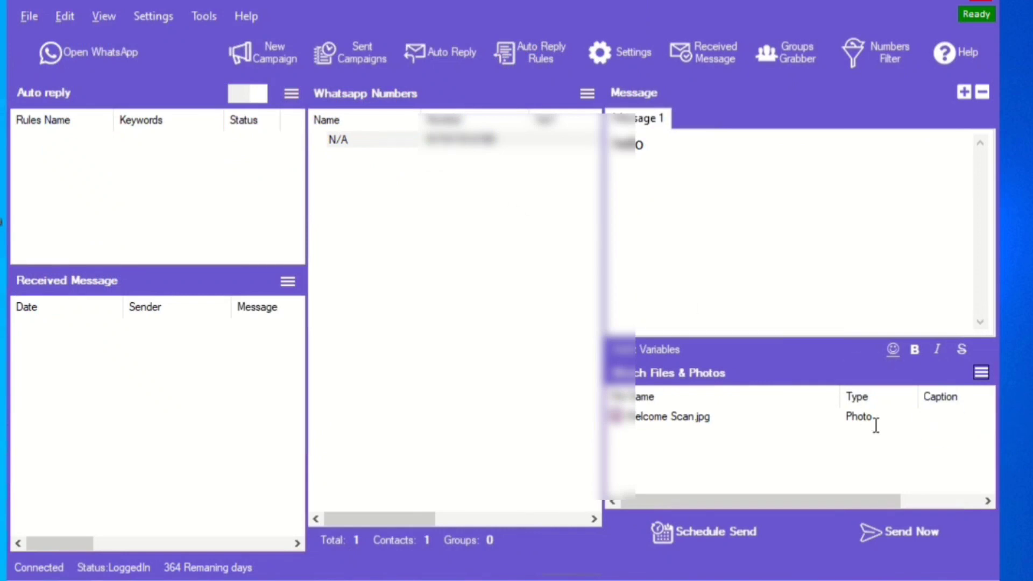
Send the hello message with its photo in Blind Mode, then close the sending report
left_click(928, 537)
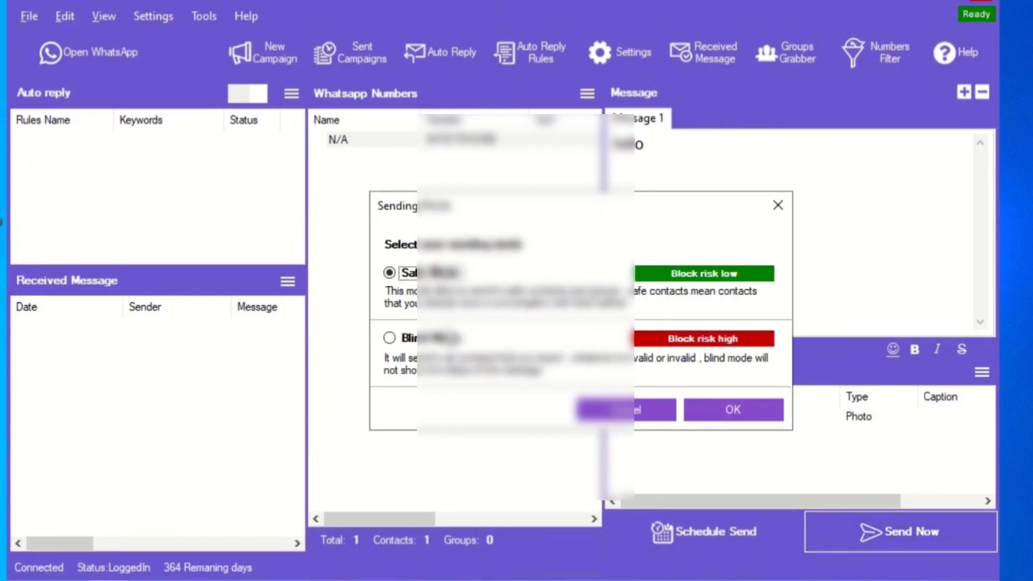
left_click(389, 338)
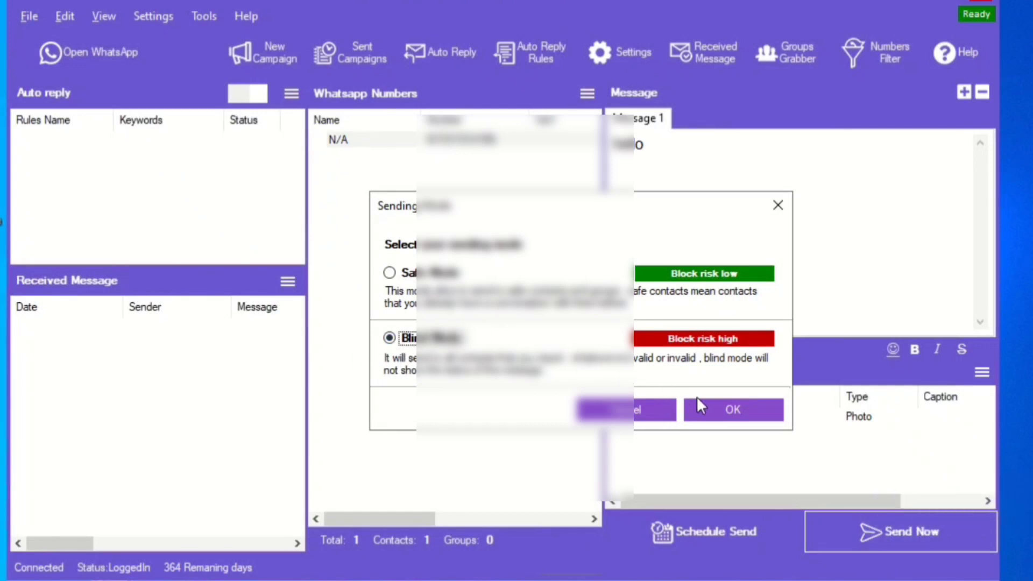
left_click(716, 418)
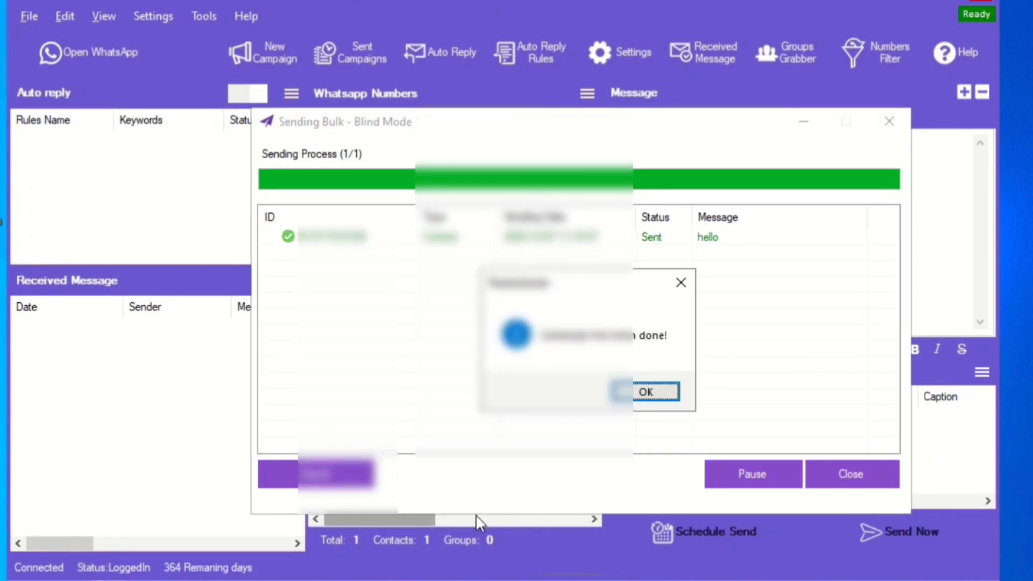
left_click(653, 392)
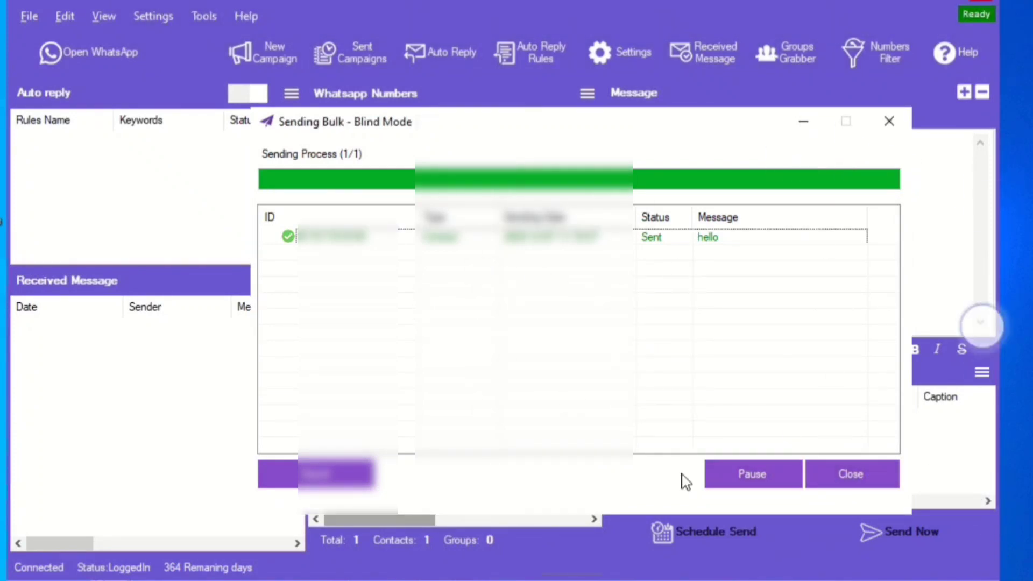
left_click(849, 479)
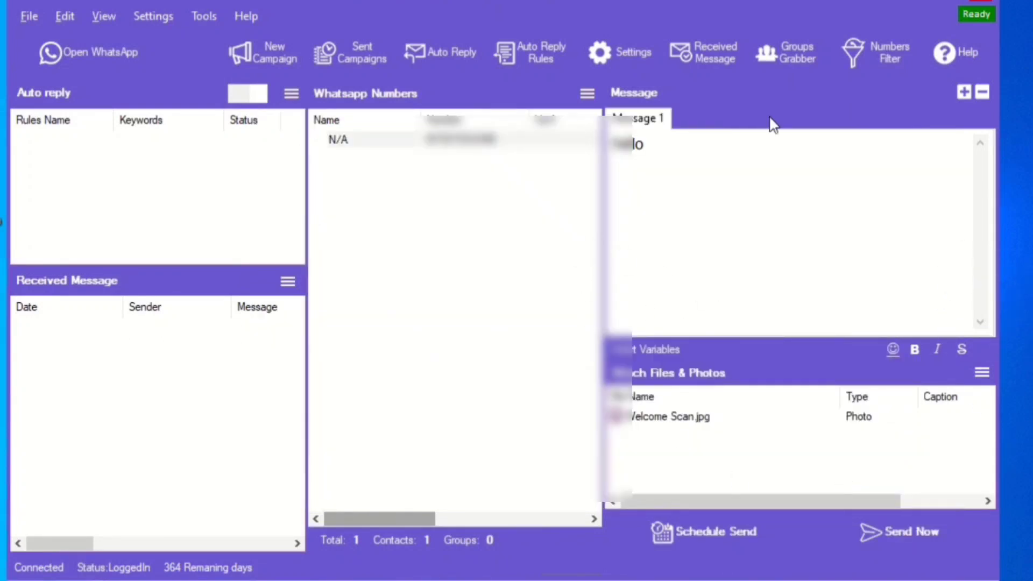
left_click(865, 49)
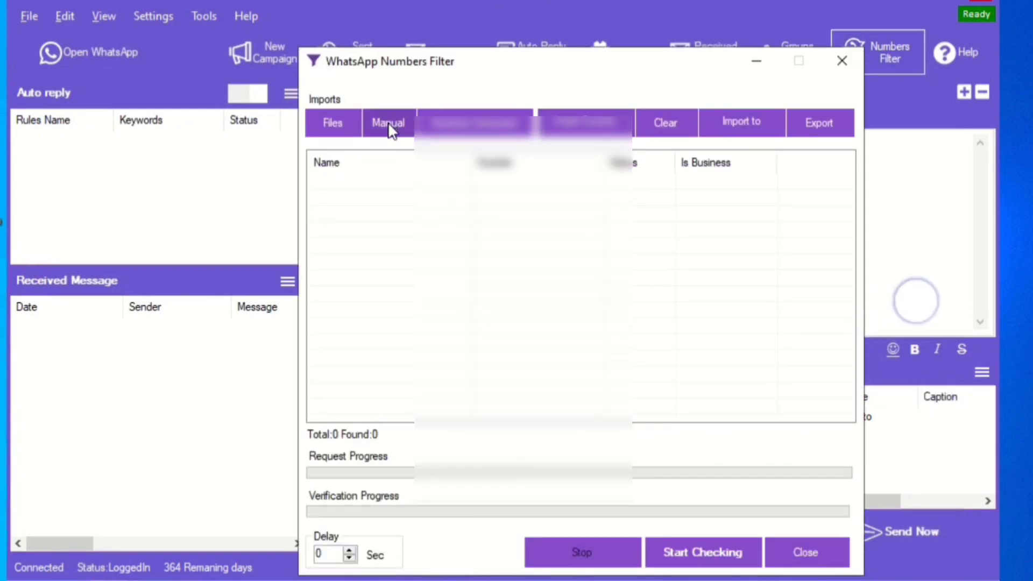
left_click(377, 123)
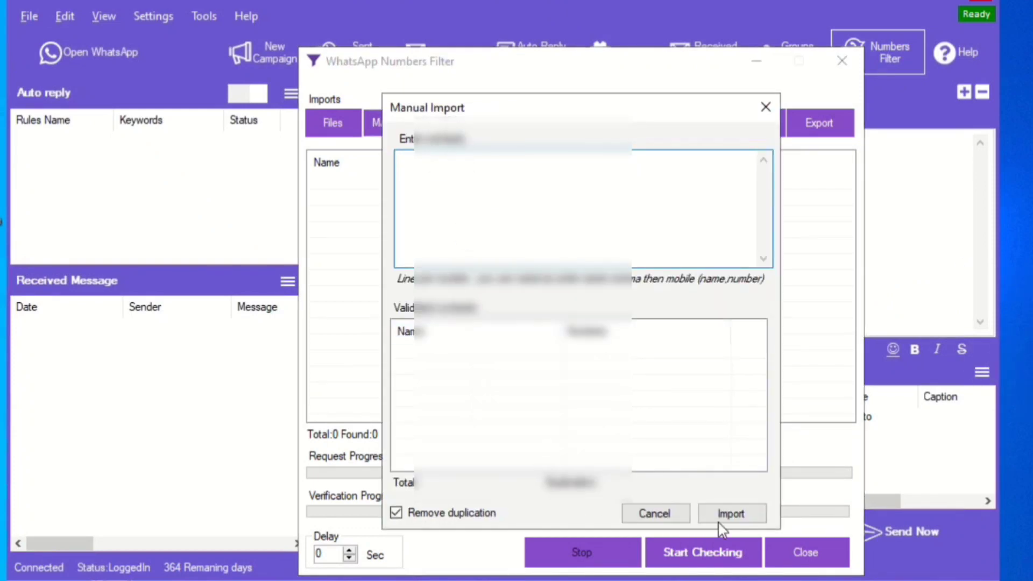
left_click(641, 515)
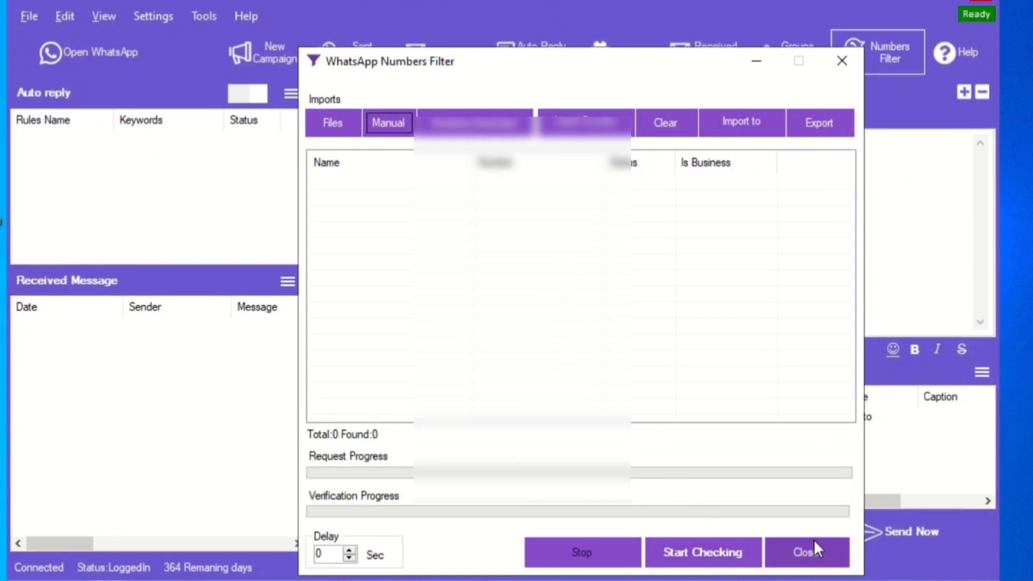
left_click(806, 551)
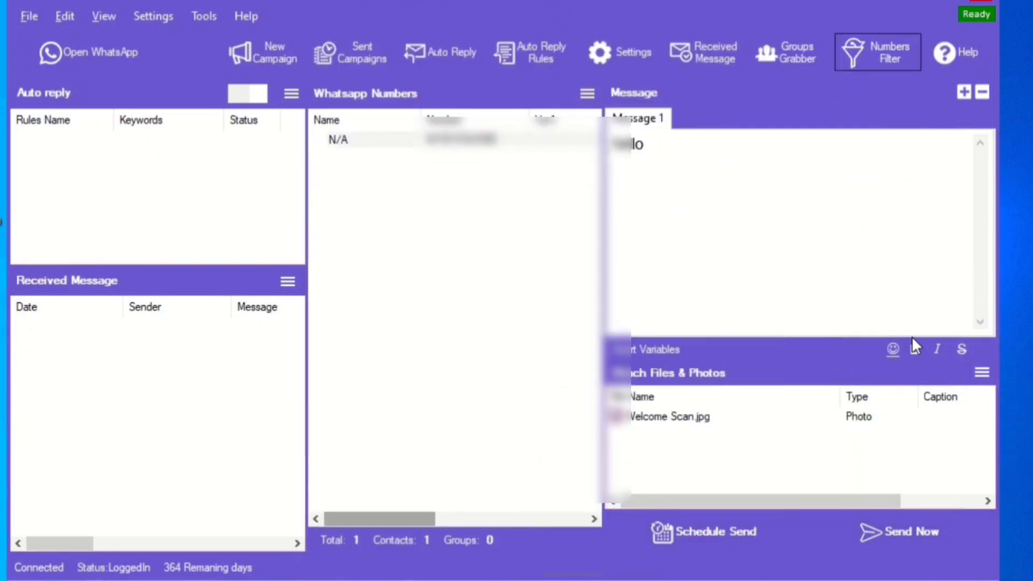
Grab the Real Estate Broker group's 448 contacts and add them to the sender list
left_click(774, 56)
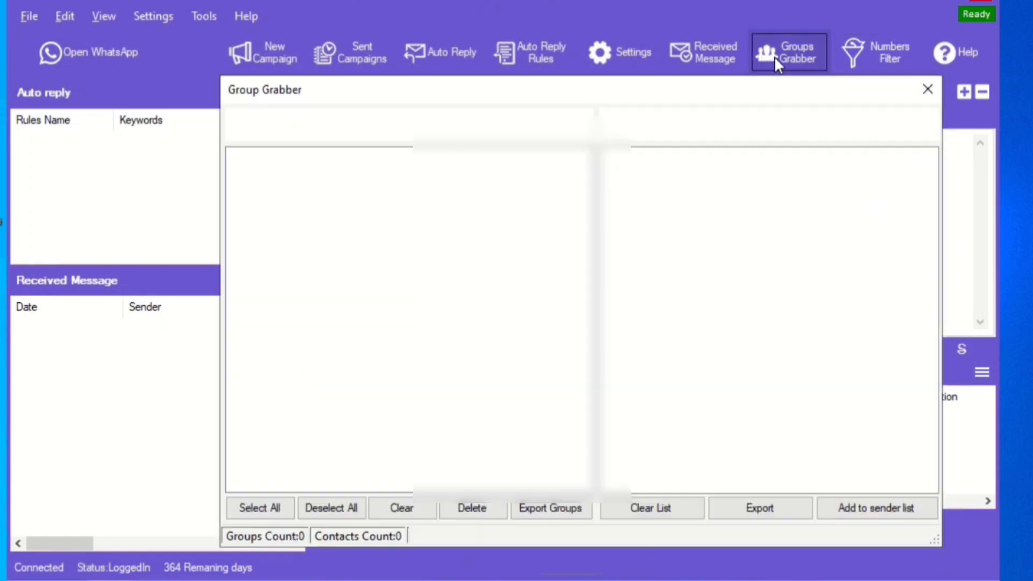
left_click(829, 406)
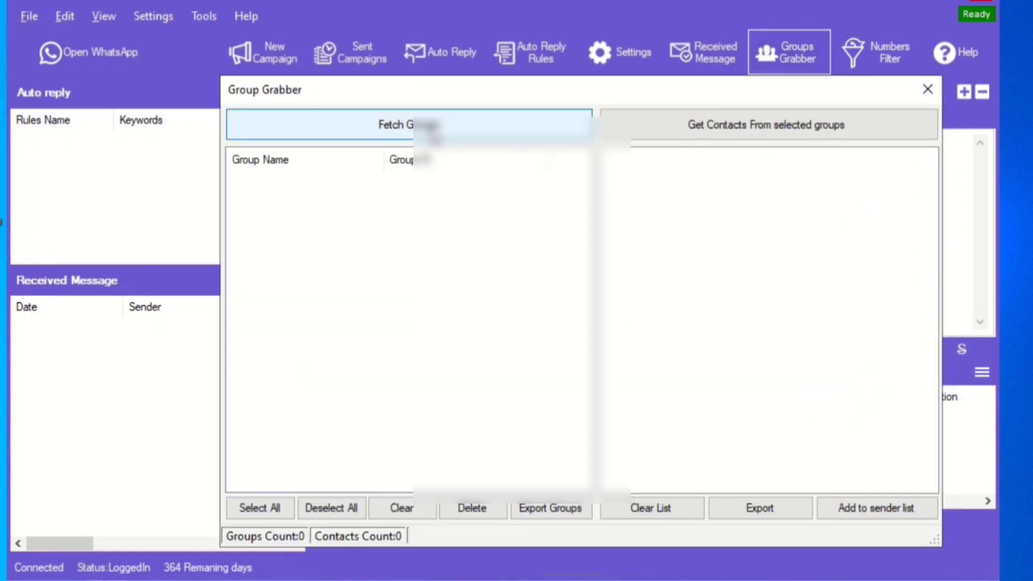
left_click(430, 127)
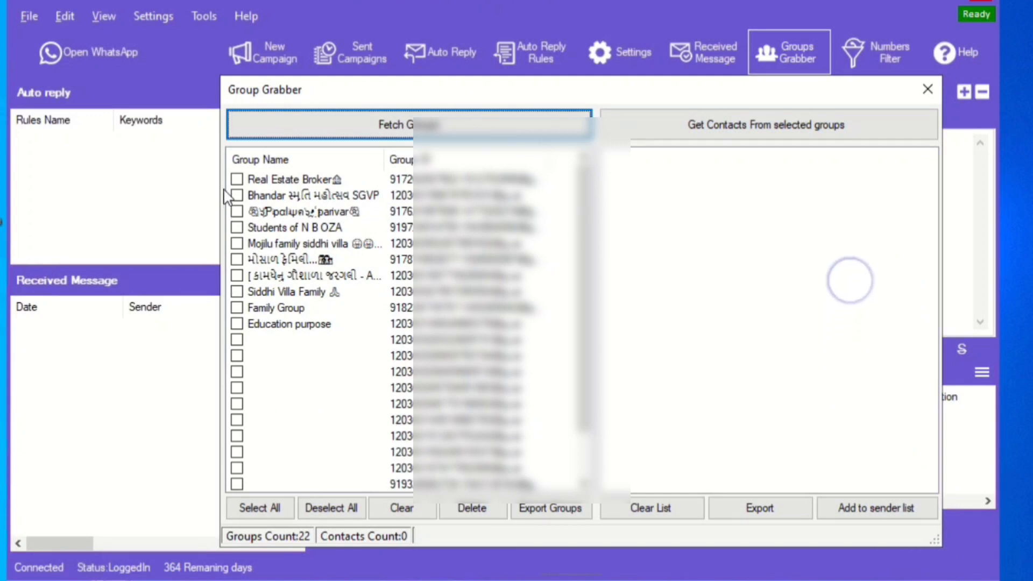
left_click(237, 180)
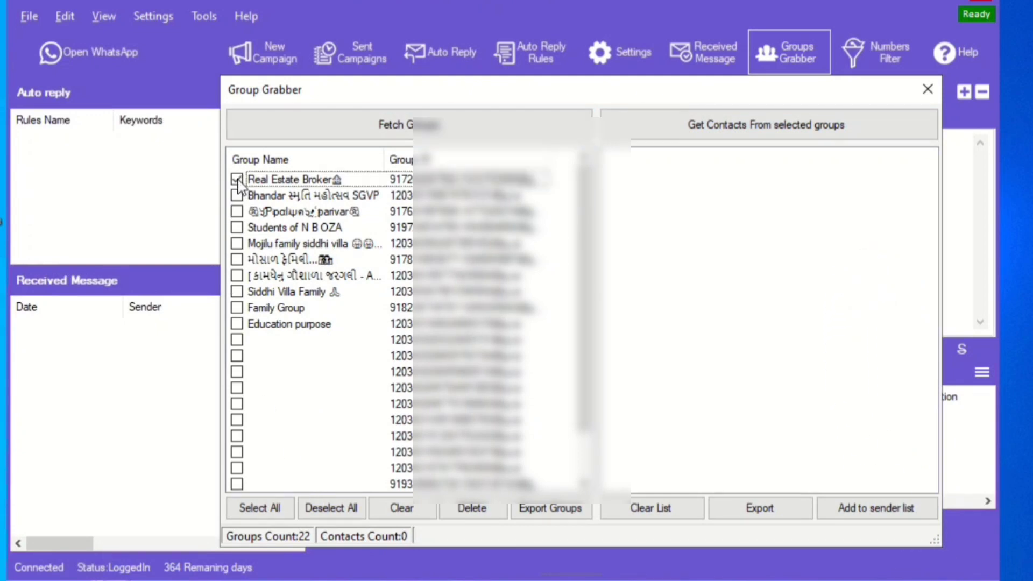
left_click(660, 135)
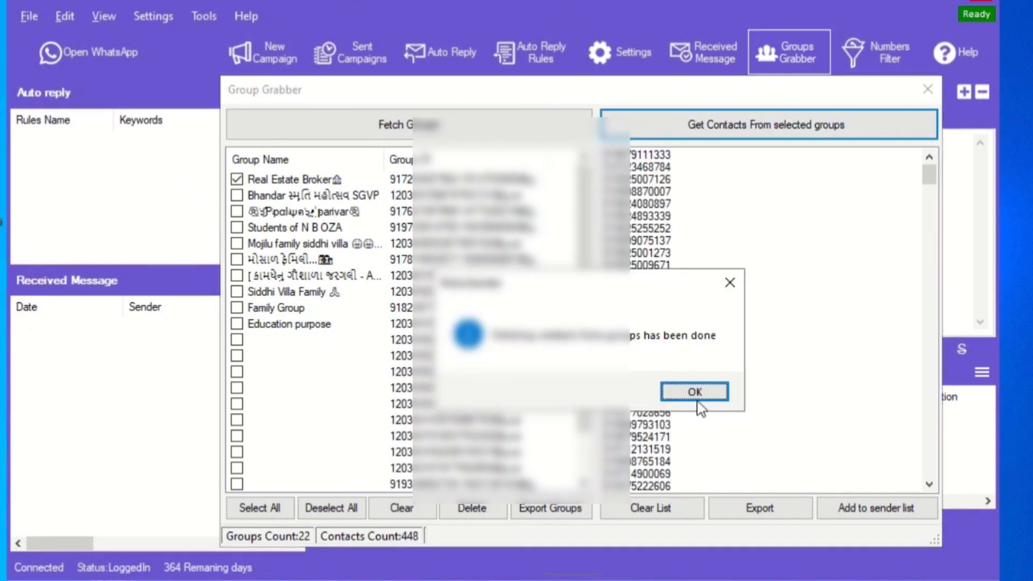
left_click(701, 391)
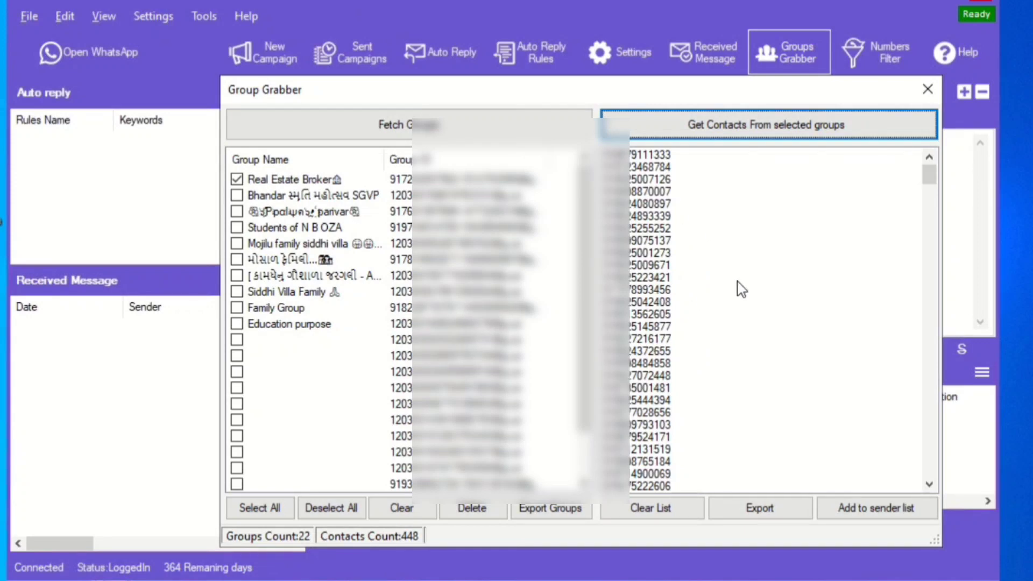
left_click(856, 519)
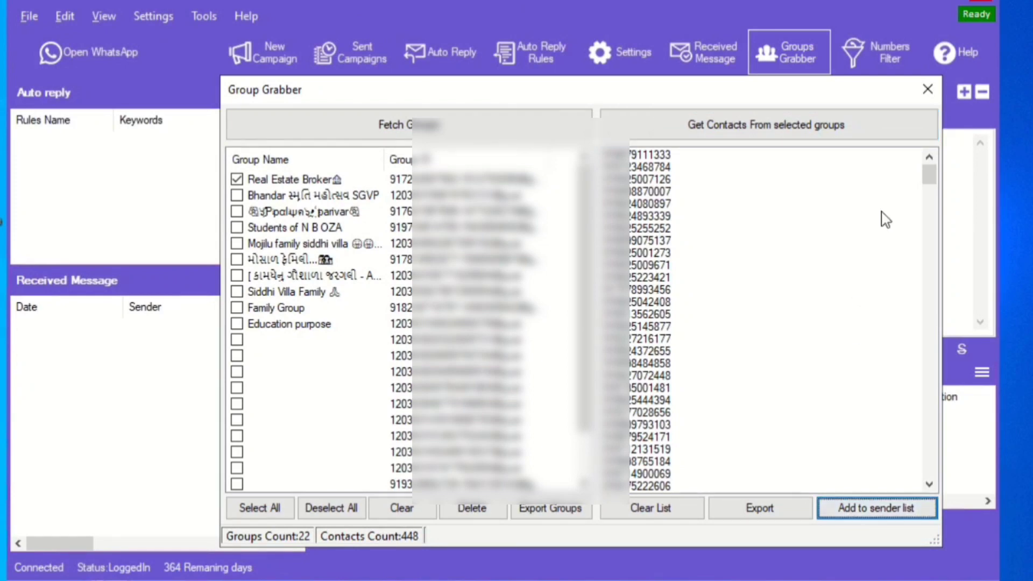
left_click(928, 88)
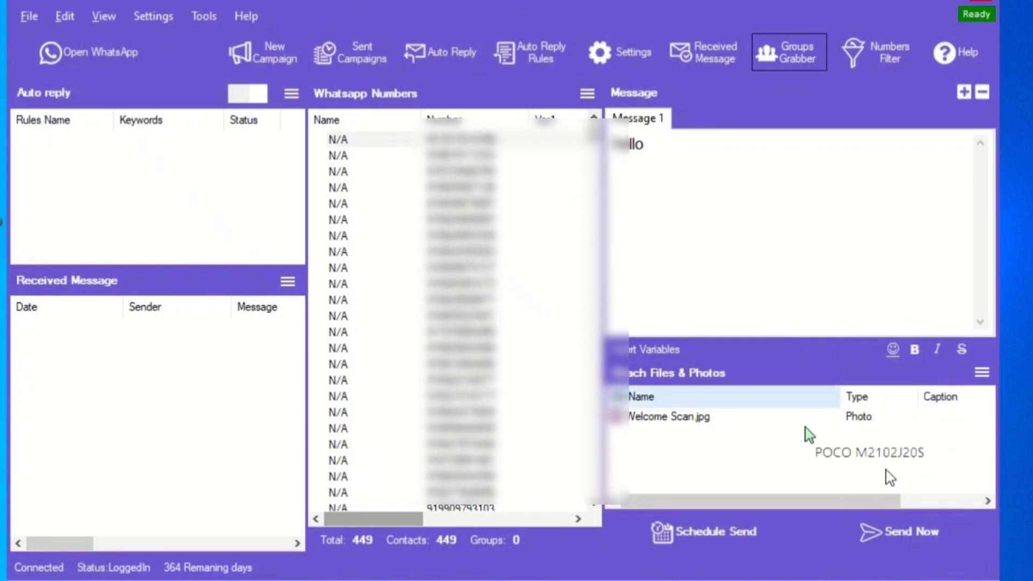
Clear the numbers list to 0 contacts, then select the Welcome Scan.jpg attachment
left_click(585, 93)
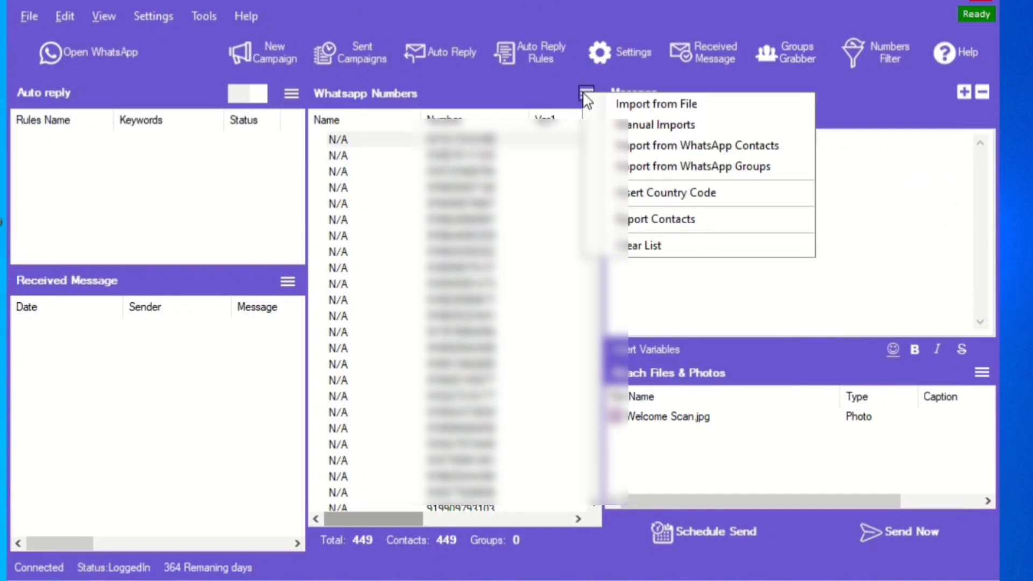
left_click(648, 253)
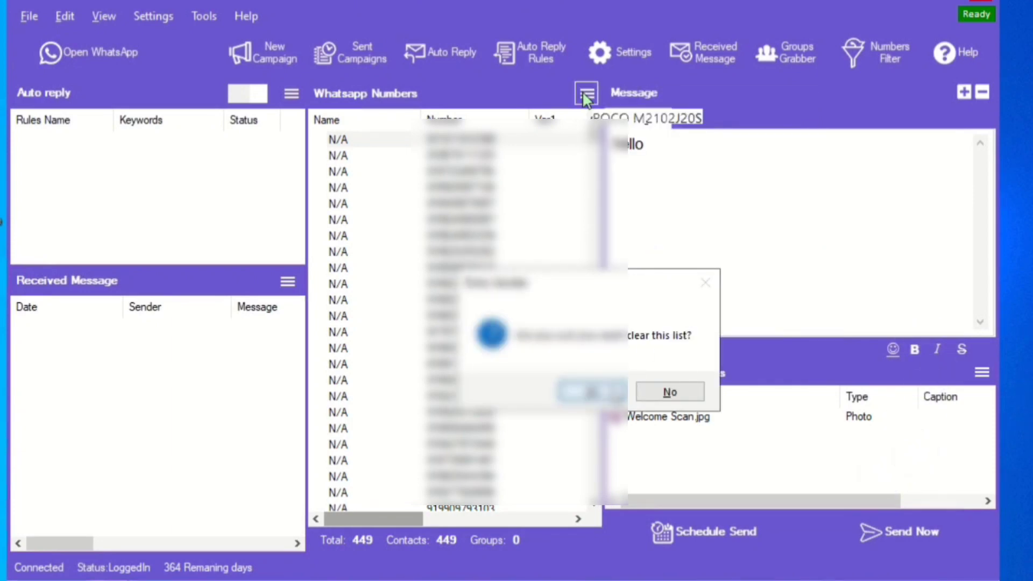
left_click(595, 392)
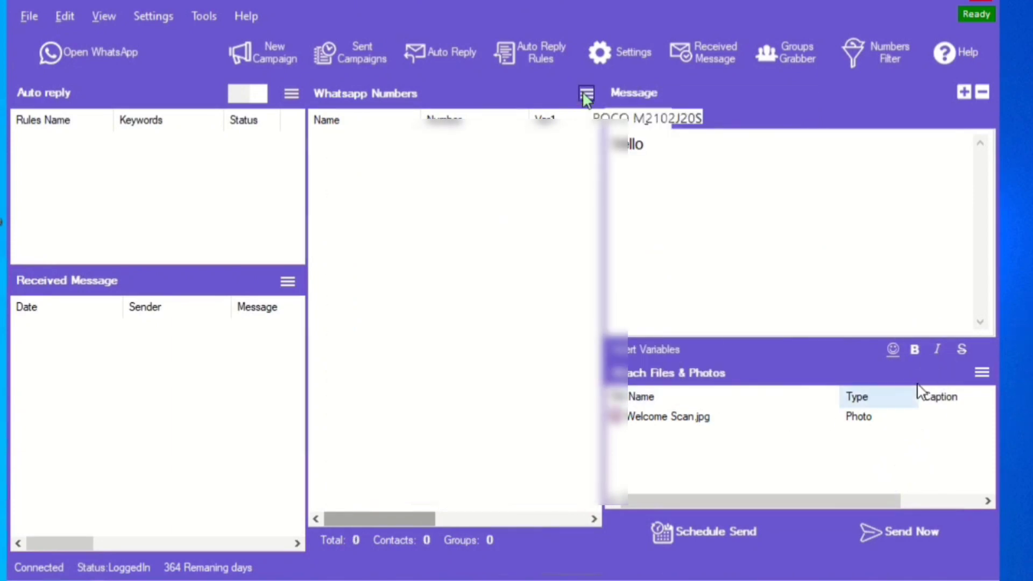
left_click(811, 419)
Delete Welcome Scan.jpg from the attachments and cancel closing the application
right_click(809, 419)
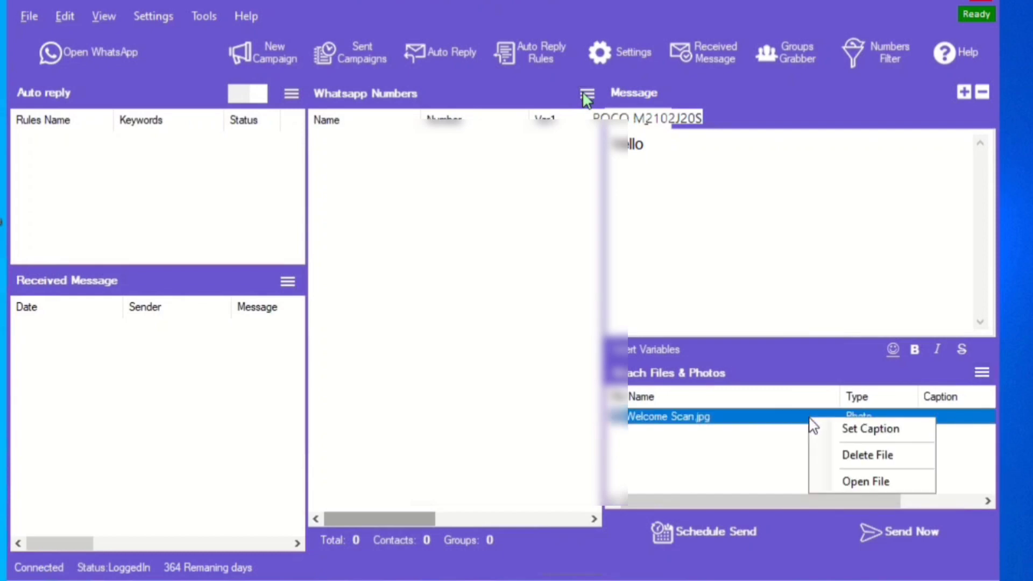
left_click(864, 458)
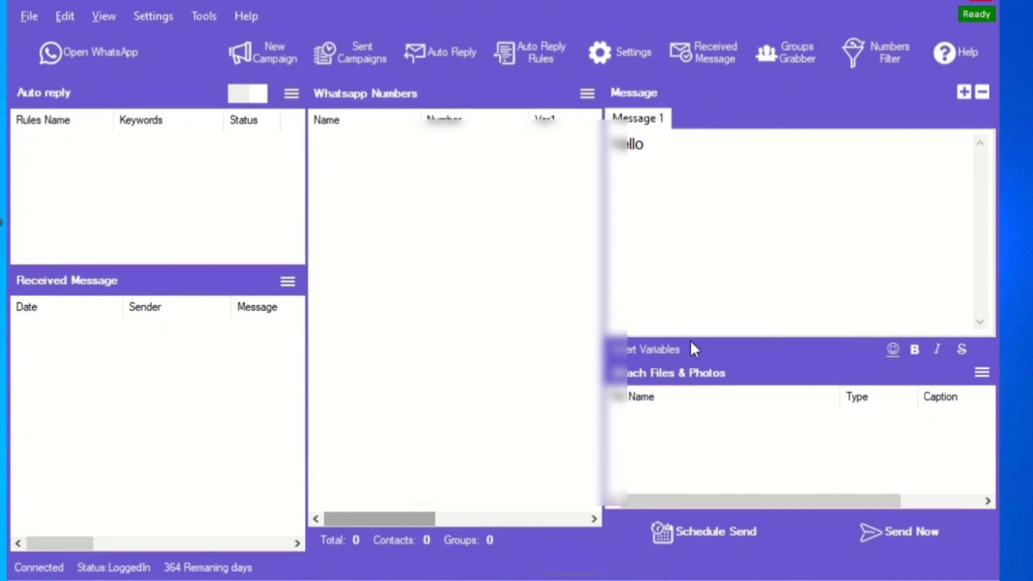
left_click(981, 3)
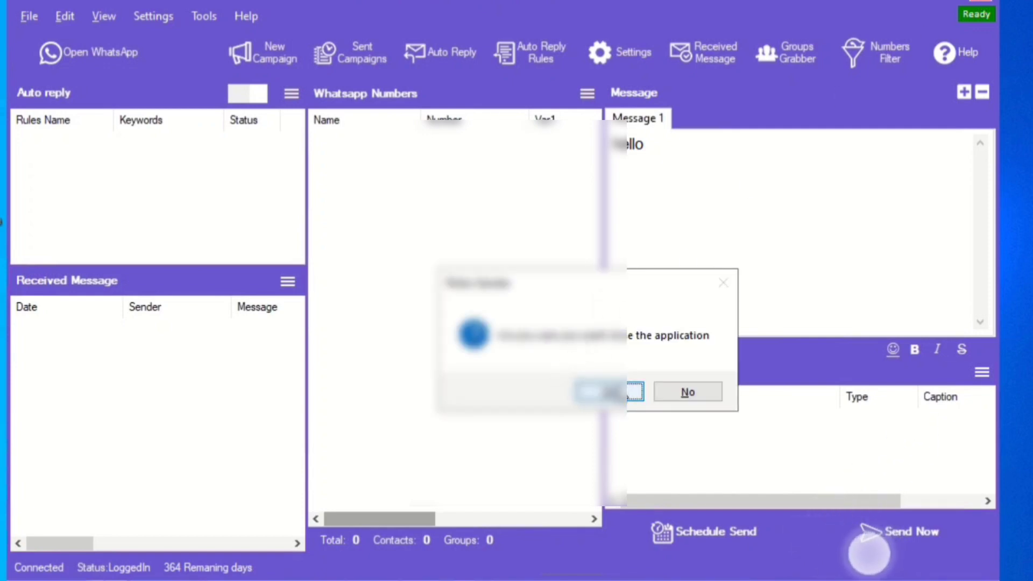
left_click(708, 393)
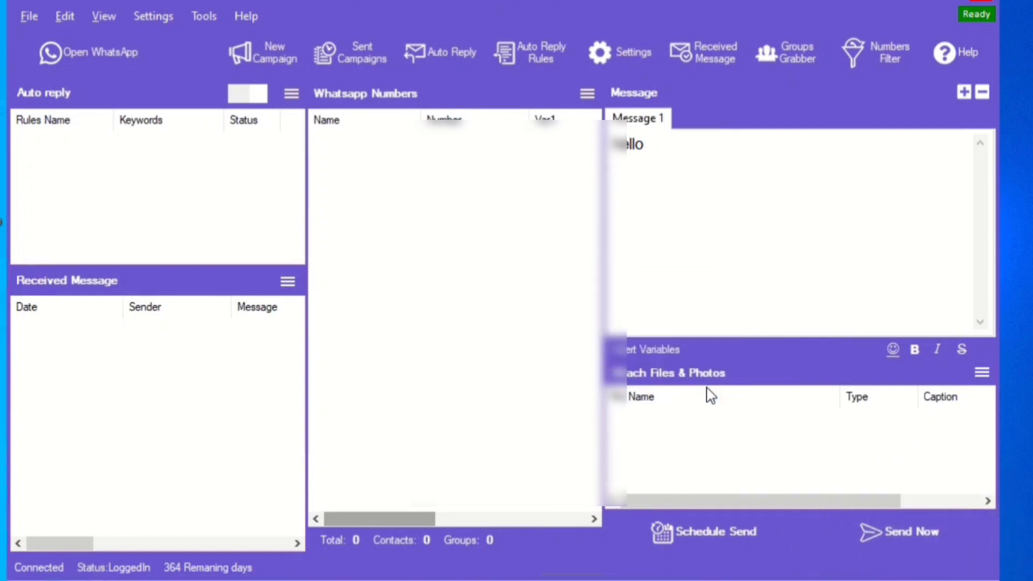